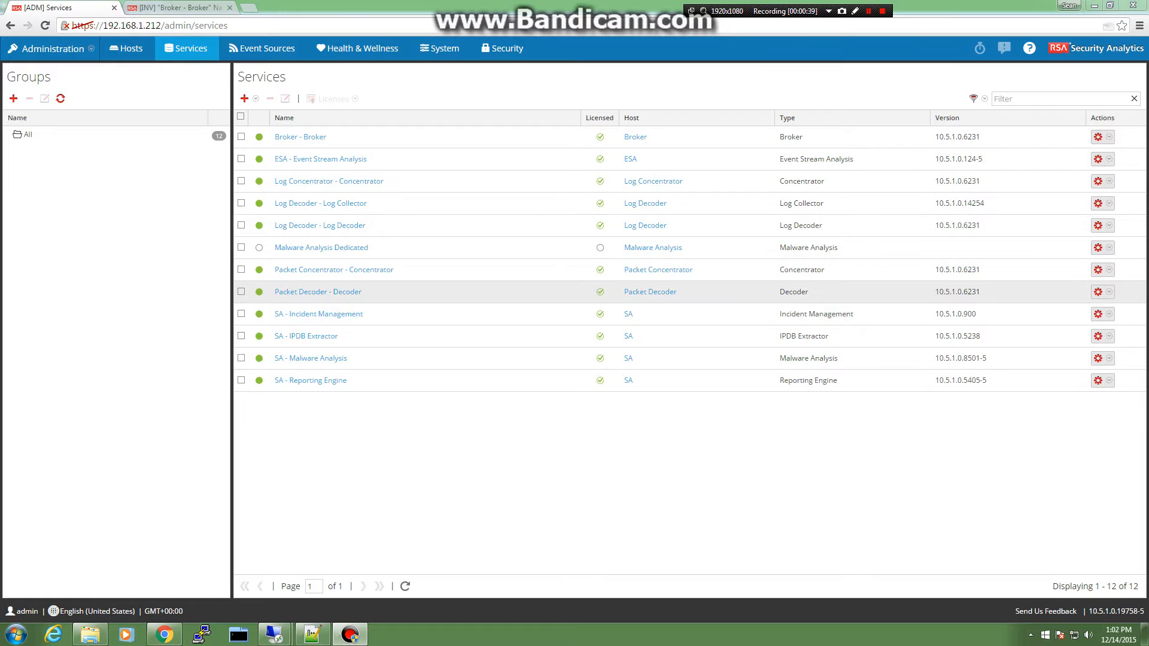
Open the configuration of the Packet Decoder - Decoder service at its application rules.
{"action": "left_click", "coordinate": [241, 292]}
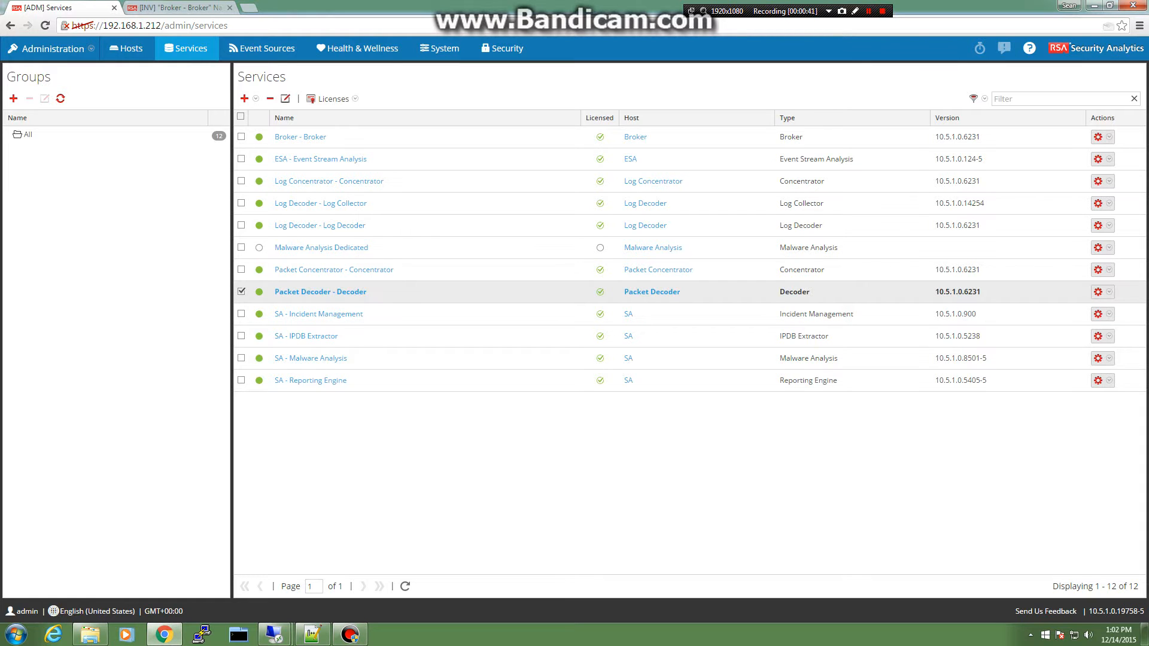
{"action": "left_click", "coordinate": [1103, 292]}
{"action": "mouse_move", "coordinate": [1071, 310]}
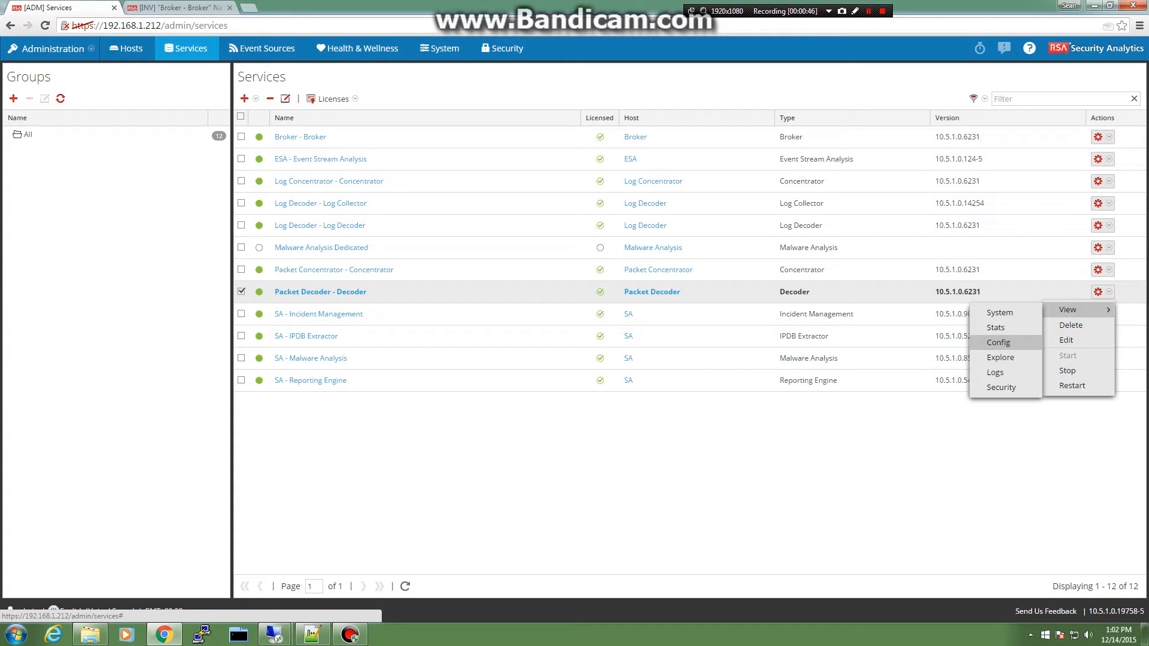
{"action": "left_click", "coordinate": [998, 342]}
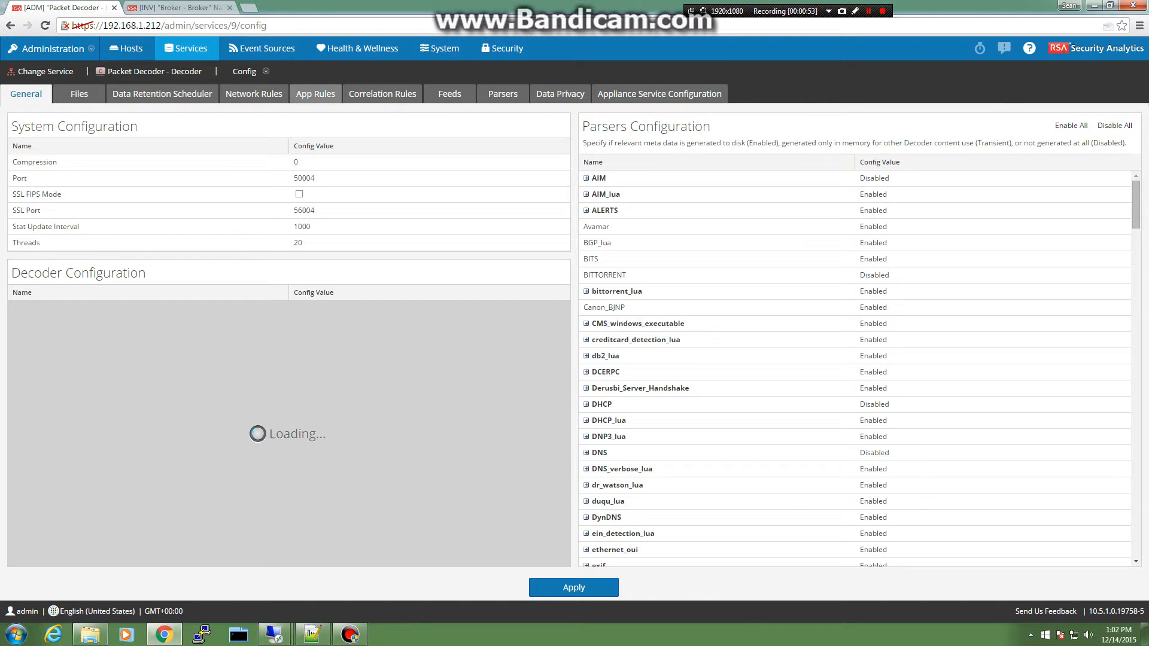
{"action": "left_click", "coordinate": [315, 94]}
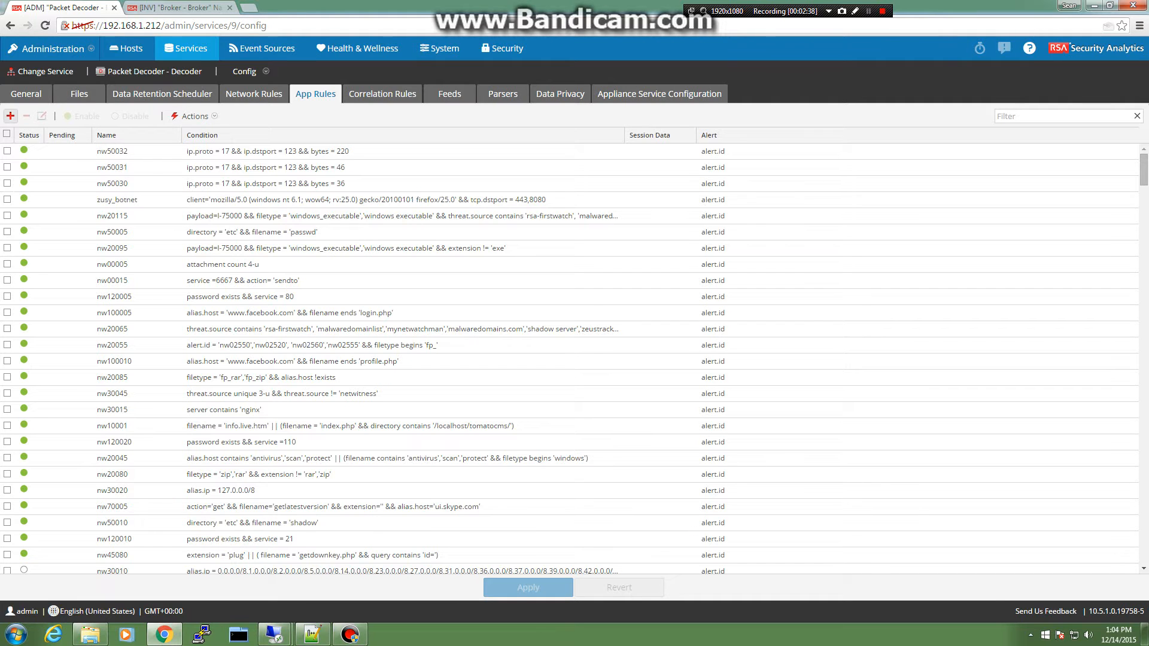
Create an application rule named OutboundEXE and paste the condition beginning alert = 'outbound' && filetype = 'windows_executable','windows executable','x64 pe','x86 pe'.
{"action": "left_click", "coordinate": [11, 116]}
{"action": "type", "text": "OutboundEXE"}
{"action": "key", "text": "Tab"}
{"action": "key", "text": "ctrl+v"}
{"action": "key", "text": "Home"}
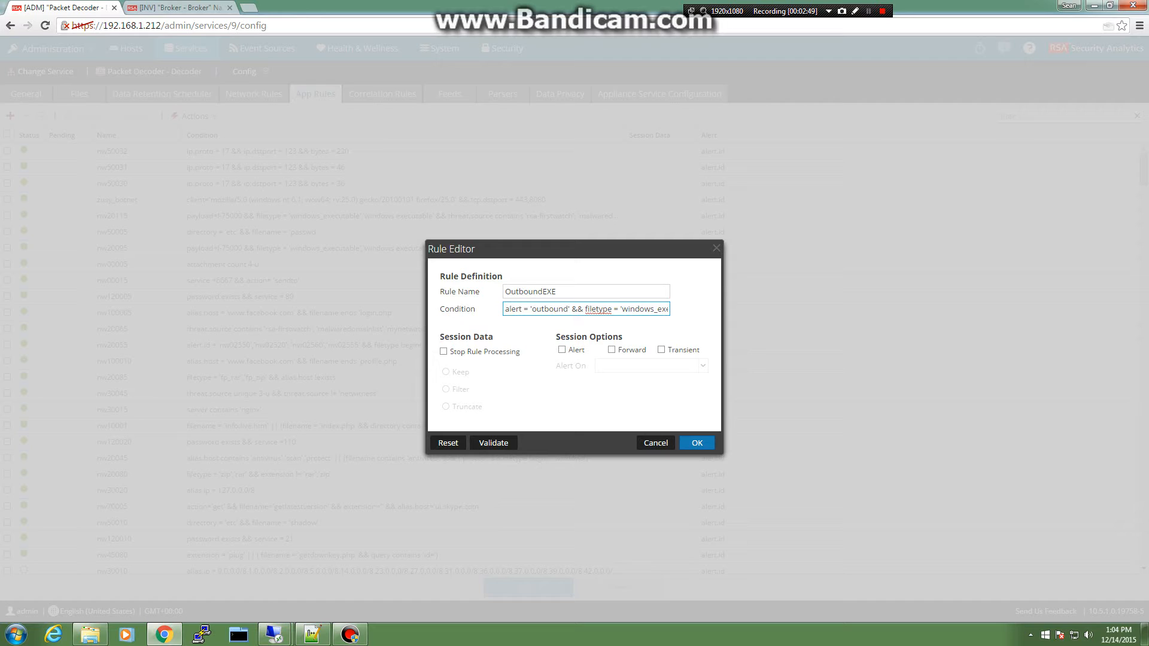
Examine the whole OutboundEXE condition, from the outbound alert part through the listed executable file types.
{"action": "left_click_drag", "start_coordinate": [571, 309], "coordinate": [504, 309]}
{"action": "left_click", "coordinate": [572, 309]}
{"action": "left_click_drag", "start_coordinate": [597, 309], "coordinate": [668, 310]}
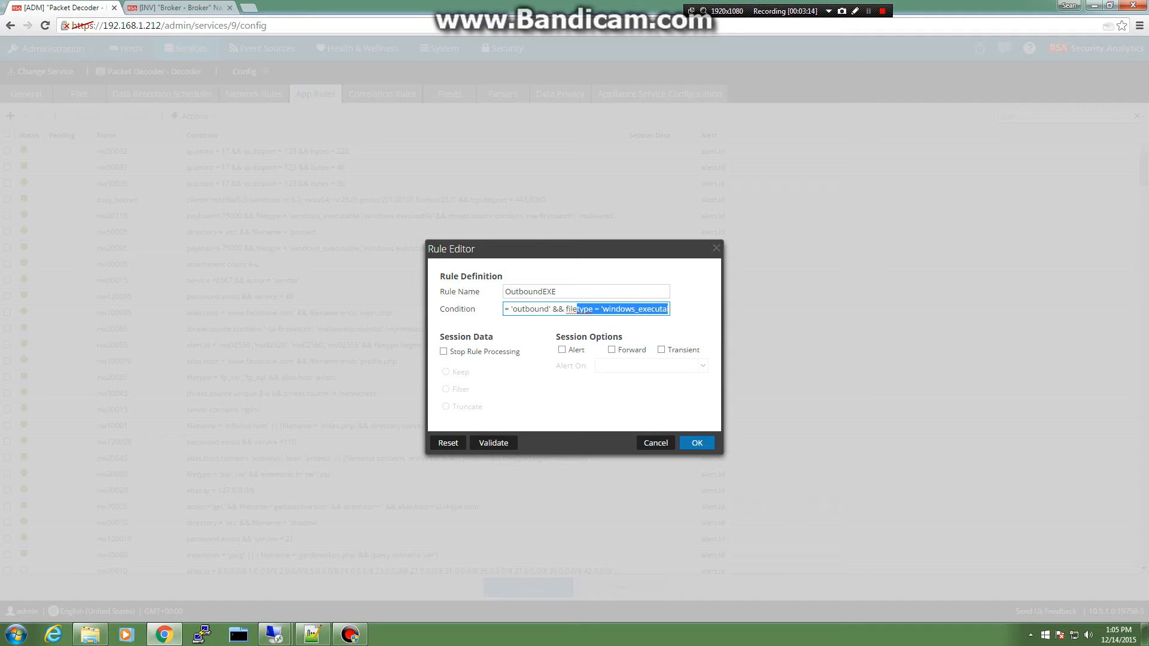
{"action": "key", "text": "Right"}
{"action": "key", "text": "Right"}
{"action": "key", "text": "Right"}
{"action": "key", "text": "Right"}
{"action": "key", "text": "Right"}
{"action": "key", "text": "Right"}
{"action": "key", "text": "Right"}
{"action": "key", "text": "Right"}
{"action": "key", "text": "Right"}
{"action": "key", "text": "Right"}
{"action": "key", "text": "Right"}
{"action": "key", "text": "Right"}
{"action": "key", "text": "Right"}
{"action": "key", "text": "Right"}
{"action": "key", "text": "Right"}
{"action": "key", "text": "Right"}
{"action": "key", "text": "Right"}
{"action": "key", "text": "Right"}
{"action": "key", "text": "Right"}
{"action": "key", "text": "Right"}
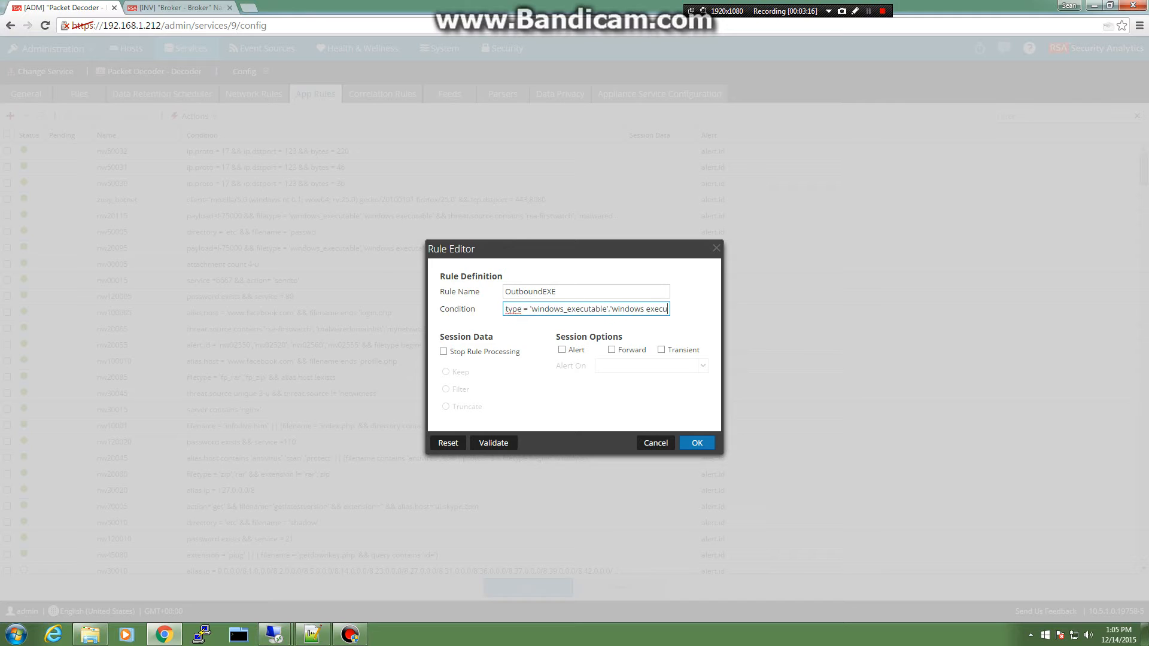
{"action": "key", "text": "Right"}
{"action": "key", "text": "Right"}
{"action": "key", "text": "Right"}
{"action": "key", "text": "Right"}
{"action": "key", "text": "Right"}
{"action": "key", "text": "Right"}
{"action": "key", "text": "Right"}
{"action": "key", "text": "Right"}
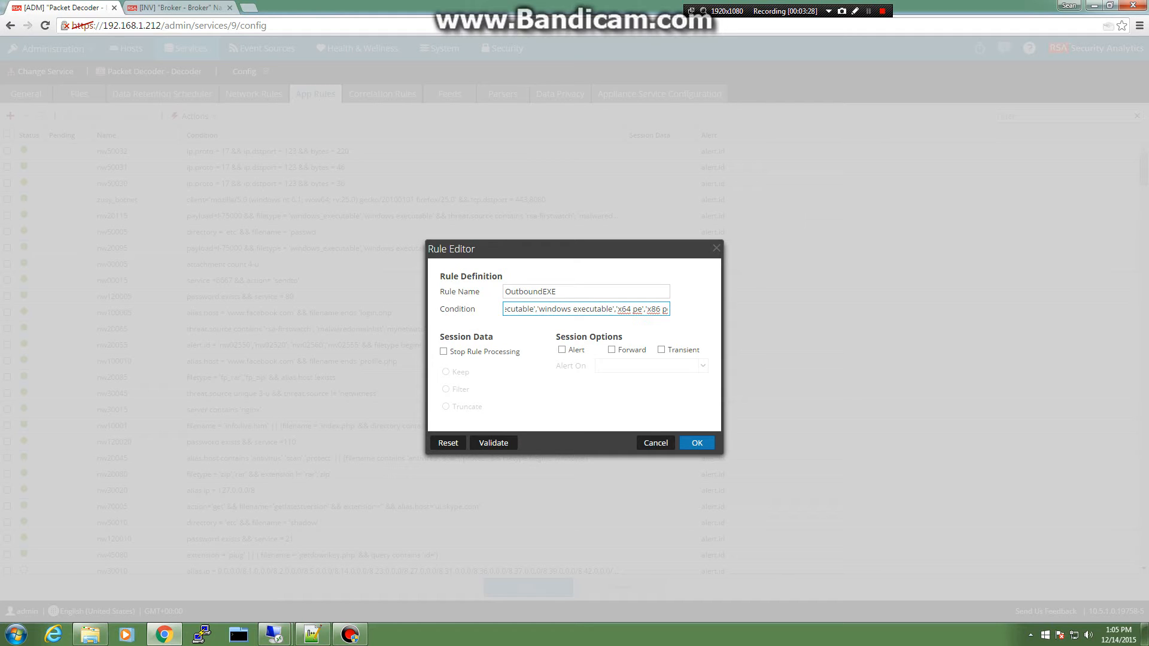
{"action": "key", "text": "Home"}
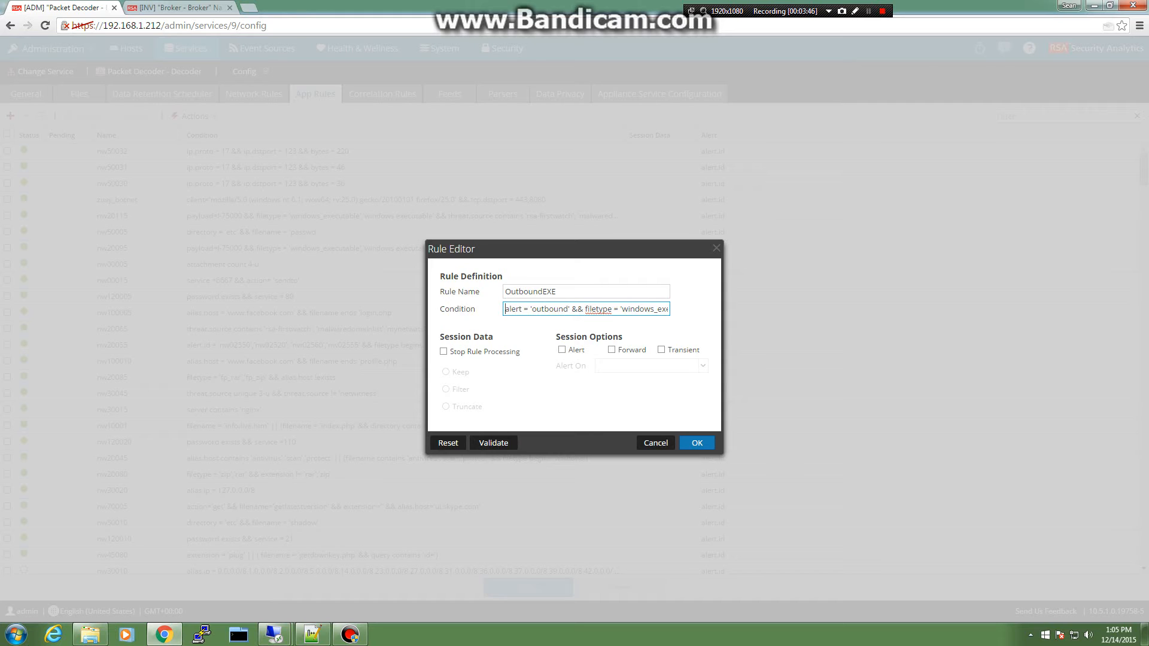
Try Stop Rule Processing with the Keep, Filter and Truncate session data options, and turn it back off.
{"action": "left_click", "coordinate": [444, 351]}
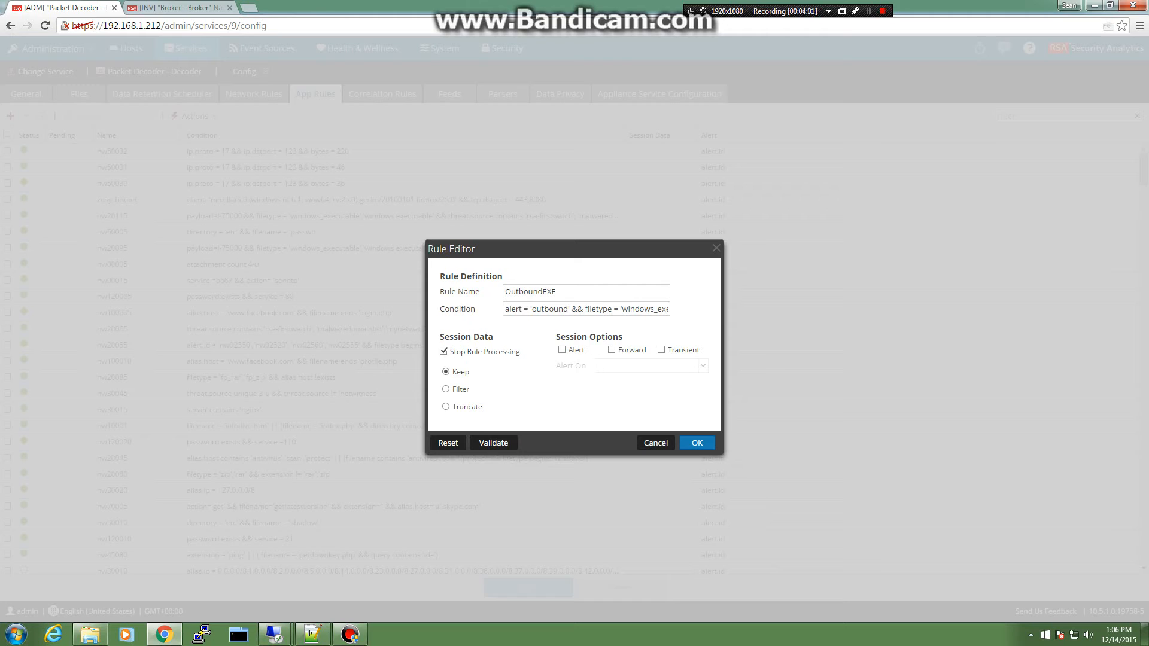
{"action": "left_click", "coordinate": [446, 390]}
{"action": "left_click", "coordinate": [446, 407]}
{"action": "left_click", "coordinate": [443, 351]}
Enable the Alert session option for the OutboundEXE rule with alert as the Alert On meta key, and save the rule.
{"action": "left_click_drag", "start_coordinate": [560, 292], "coordinate": [504, 292]}
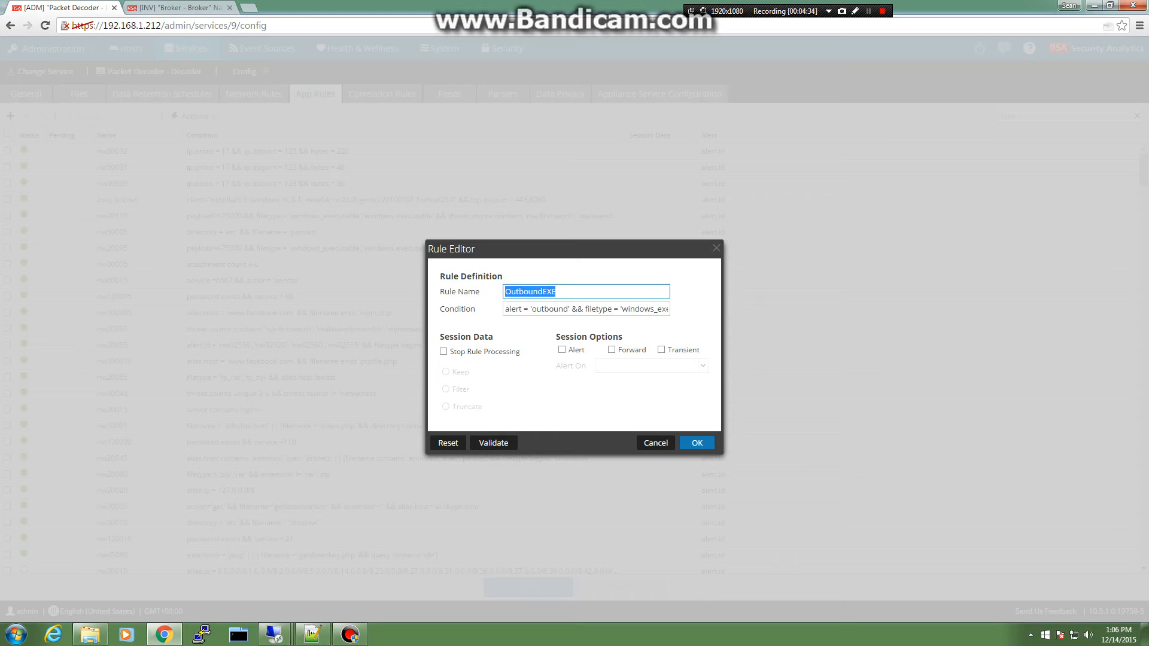
{"action": "left_click", "coordinate": [562, 350]}
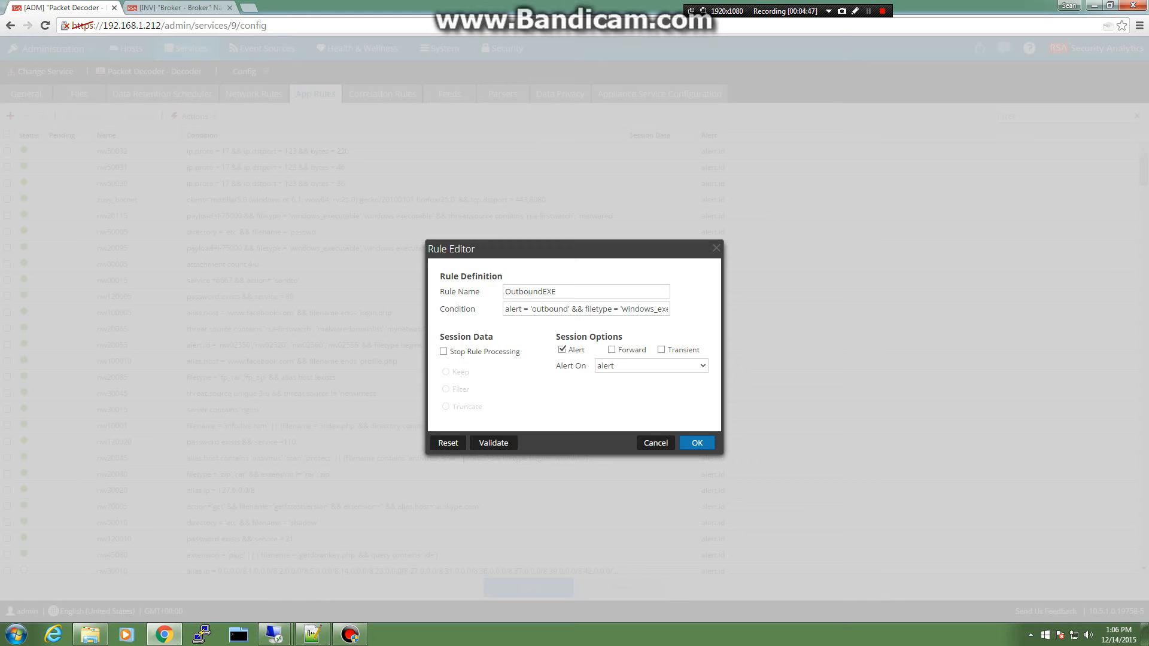
{"action": "left_click", "coordinate": [703, 366]}
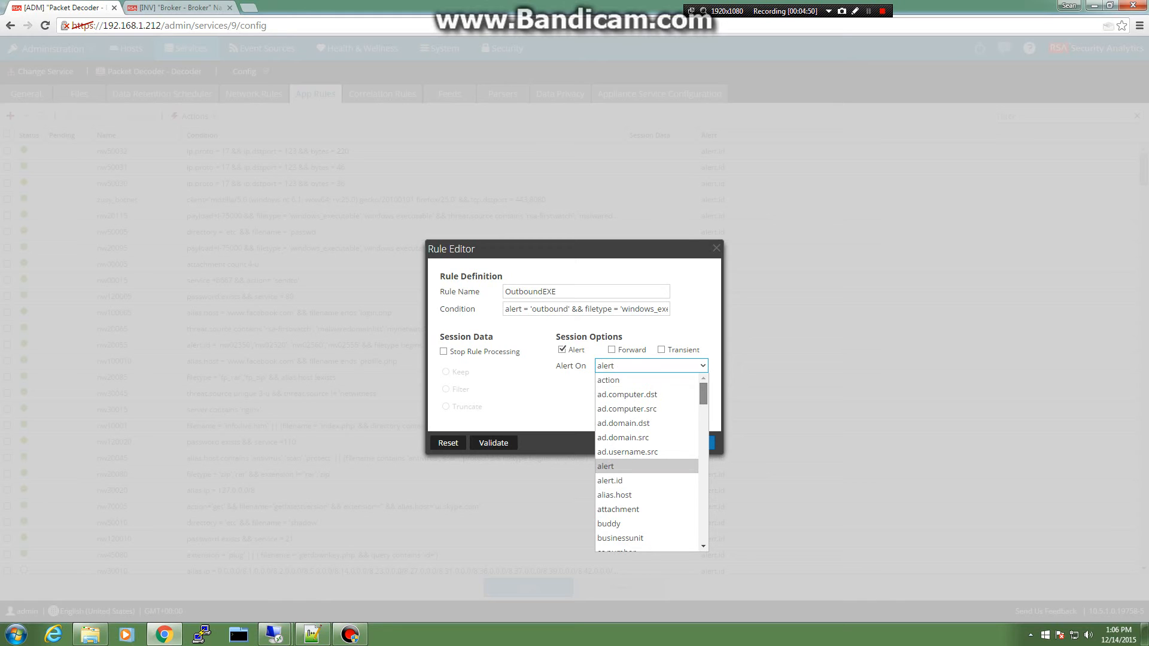
{"action": "scroll", "coordinate": [646, 461], "scroll_direction": "down", "scroll_amount": 3}
{"action": "scroll", "coordinate": [646, 461], "scroll_direction": "down", "scroll_amount": 6}
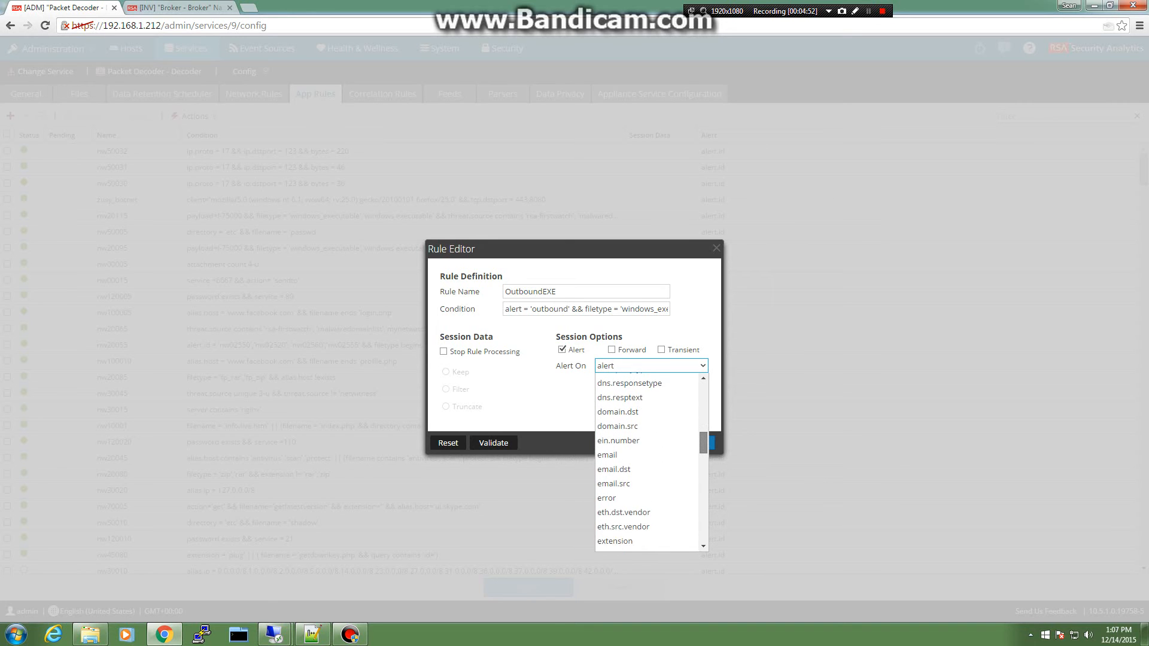
{"action": "scroll", "coordinate": [646, 461], "scroll_direction": "down", "scroll_amount": 4}
{"action": "scroll", "coordinate": [647, 461], "scroll_direction": "up", "scroll_amount": 5}
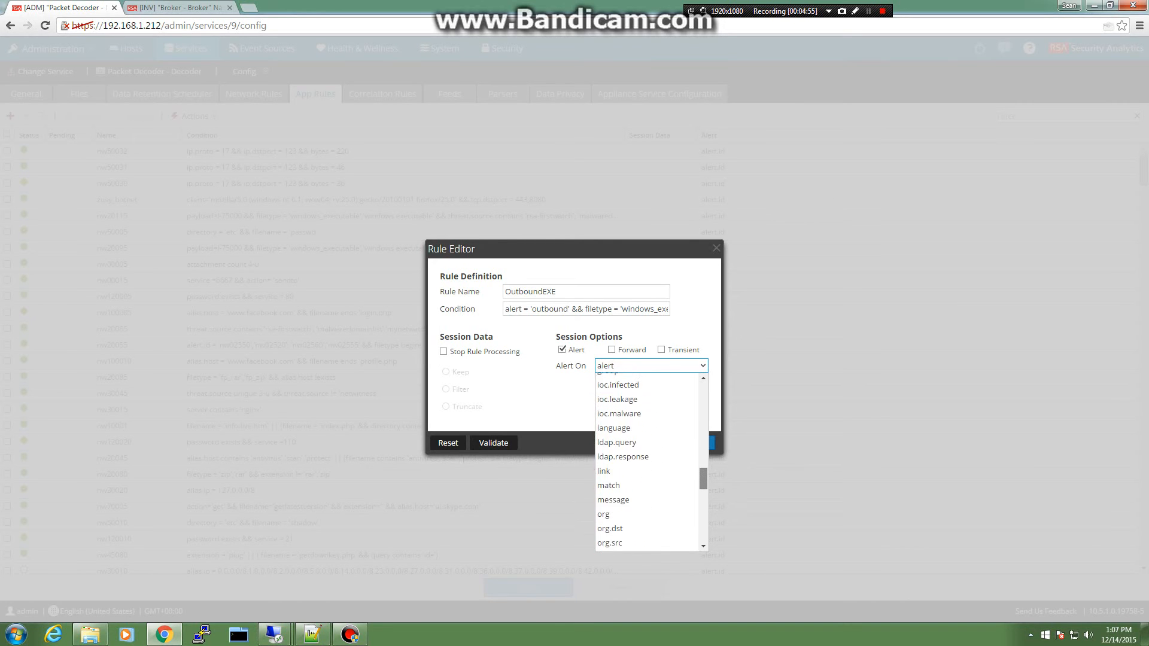
{"action": "scroll", "coordinate": [646, 464], "scroll_direction": "up", "scroll_amount": 5}
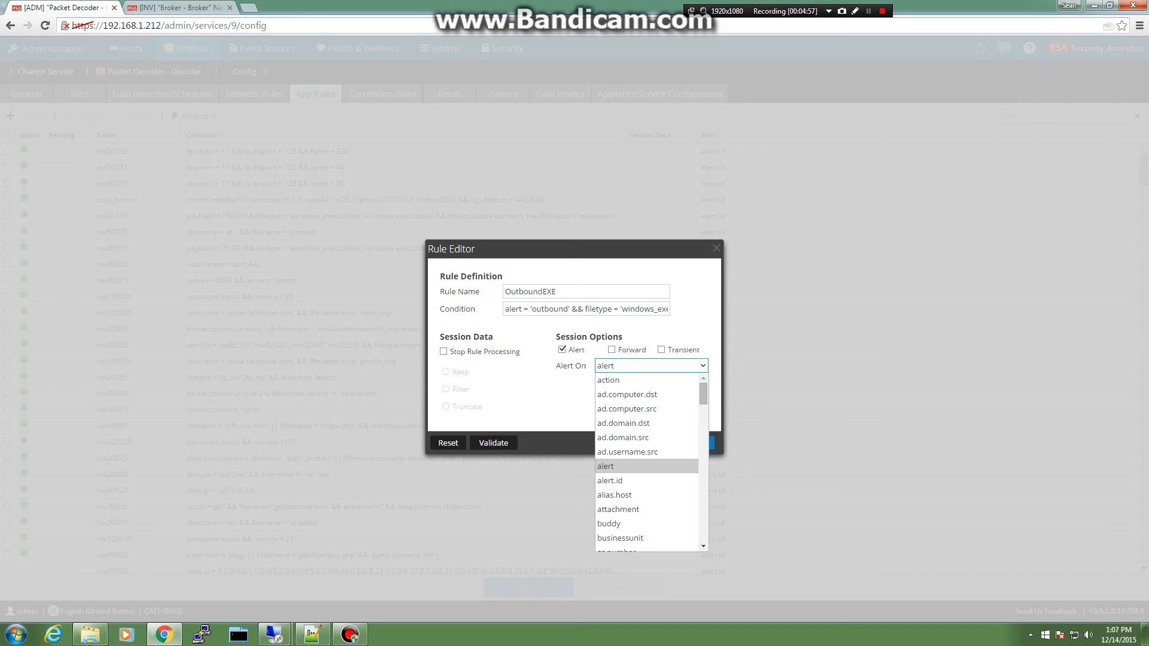
{"action": "left_click", "coordinate": [646, 466]}
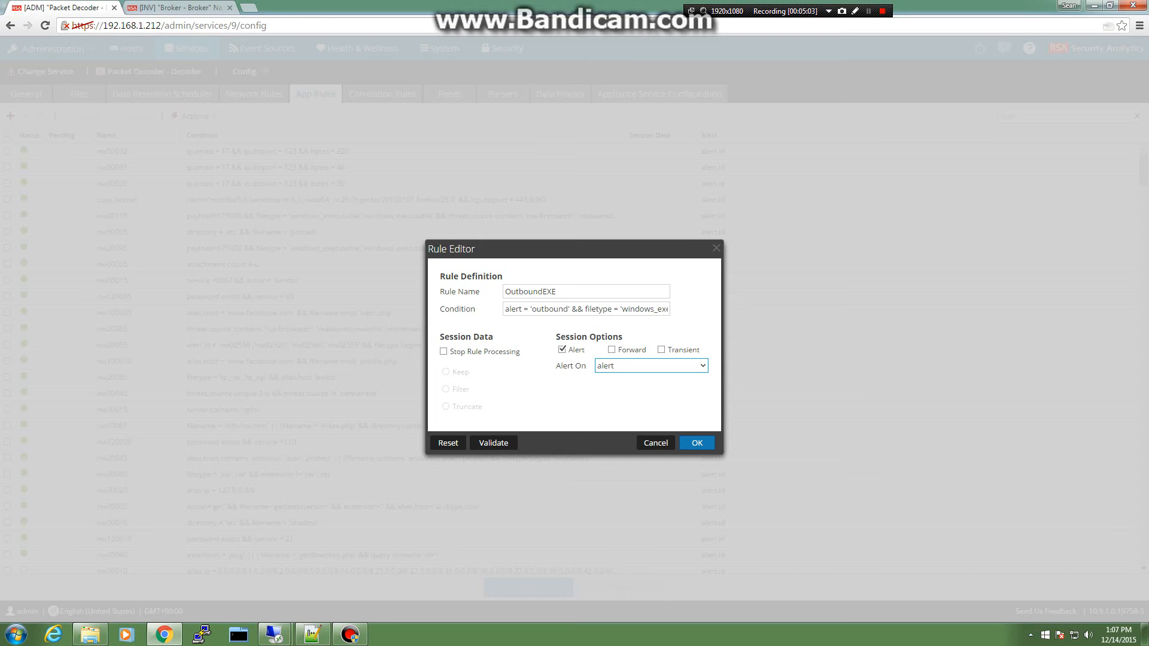
{"action": "double_click", "coordinate": [606, 366]}
{"action": "left_click_drag", "start_coordinate": [557, 292], "coordinate": [503, 293]}
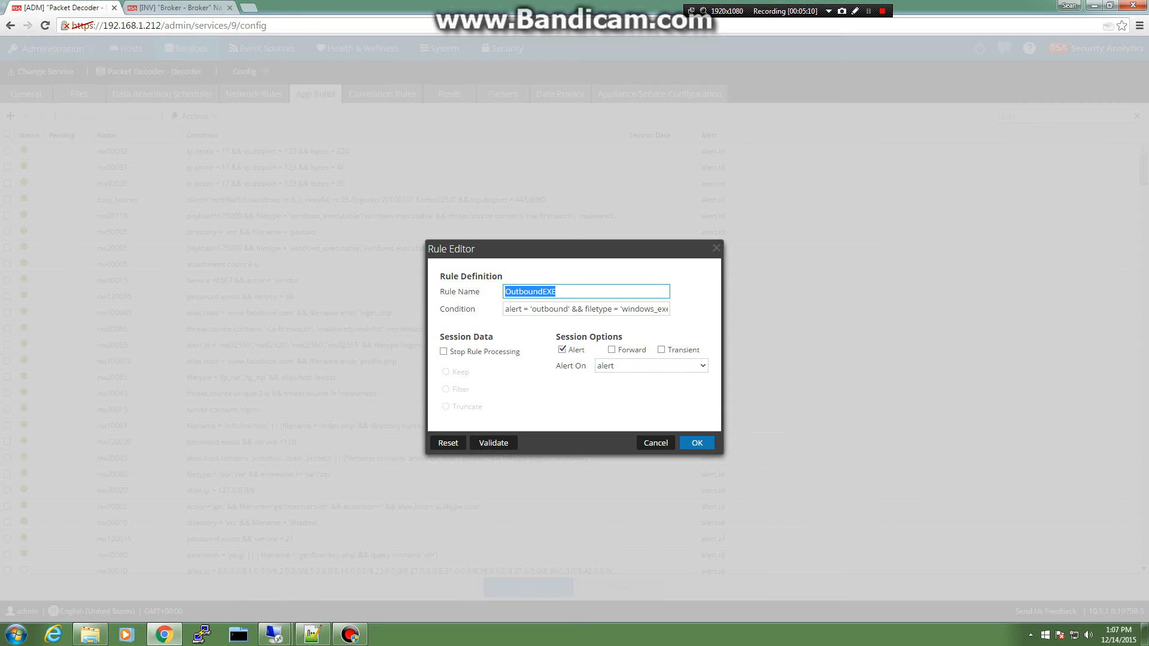
{"action": "left_click", "coordinate": [697, 443]}
Check the new OutboundEXE rule at the end of the rules to be applied and apply the modifications to the decoder.
{"action": "left_click_drag", "start_coordinate": [1144, 170], "coordinate": [1143, 599]}
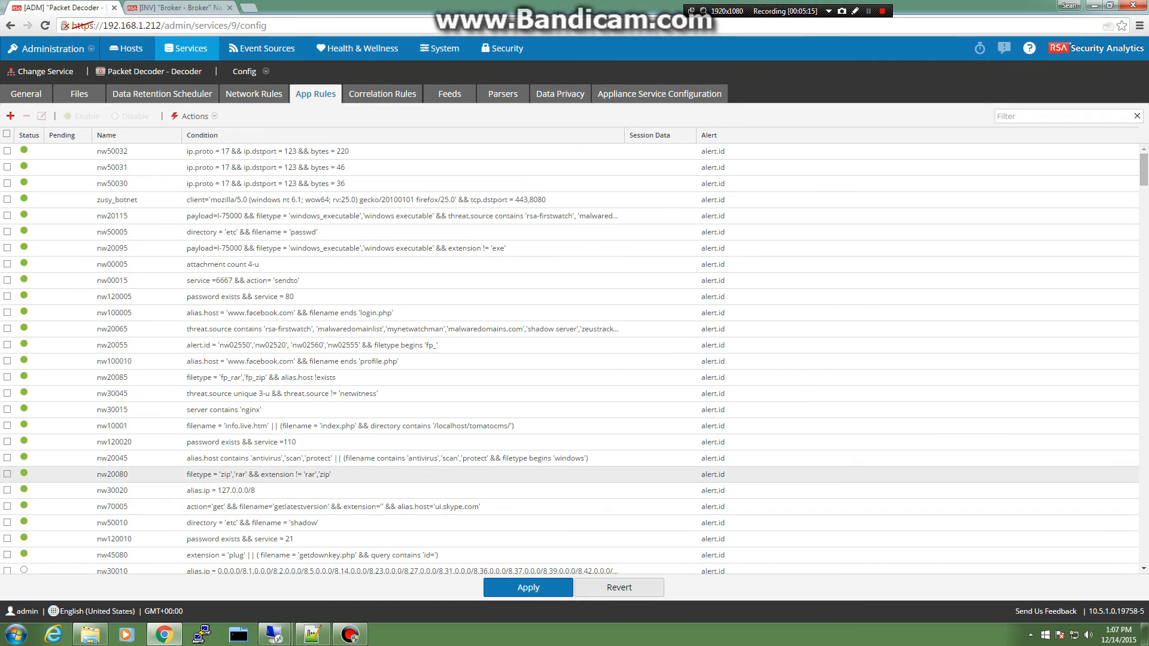
{"action": "left_click_drag", "start_coordinate": [1143, 170], "coordinate": [1143, 550]}
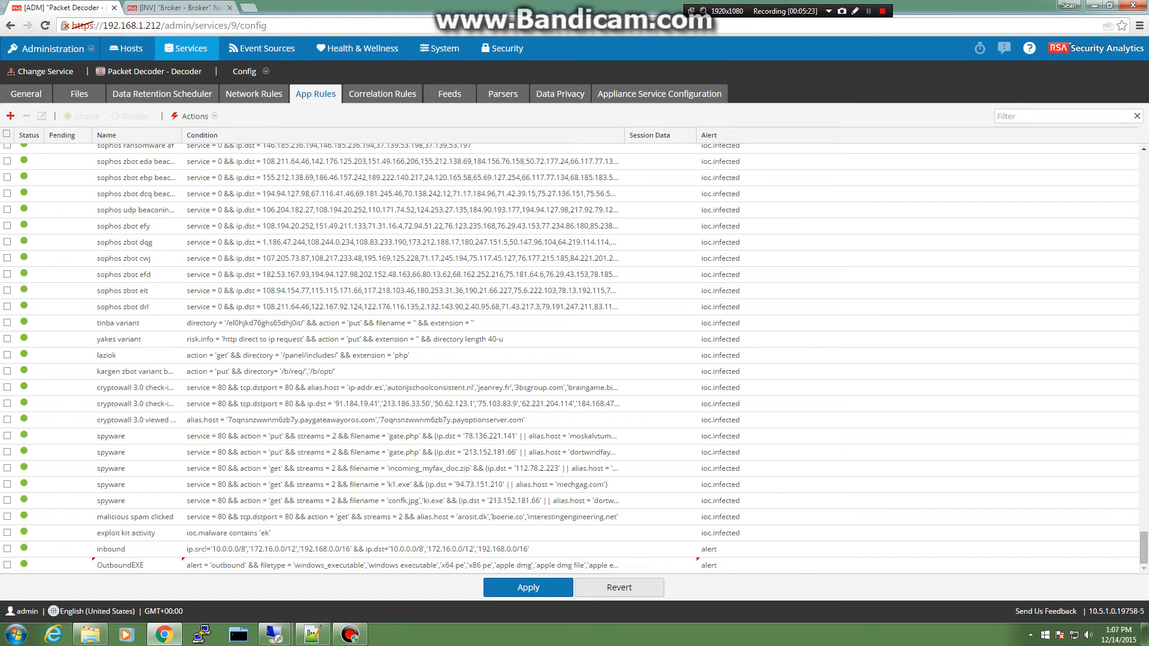
{"action": "left_click", "coordinate": [528, 587]}
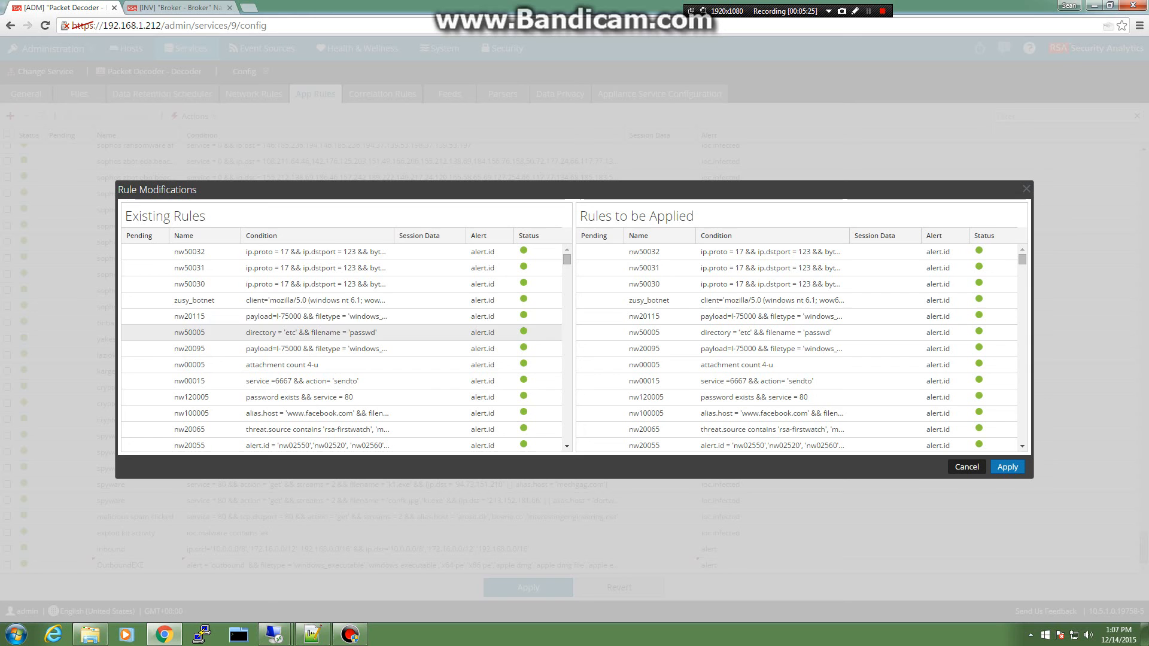
{"action": "scroll", "coordinate": [802, 347], "scroll_direction": "down", "scroll_amount": 10}
{"action": "scroll", "coordinate": [802, 347], "scroll_direction": "down", "scroll_amount": 5}
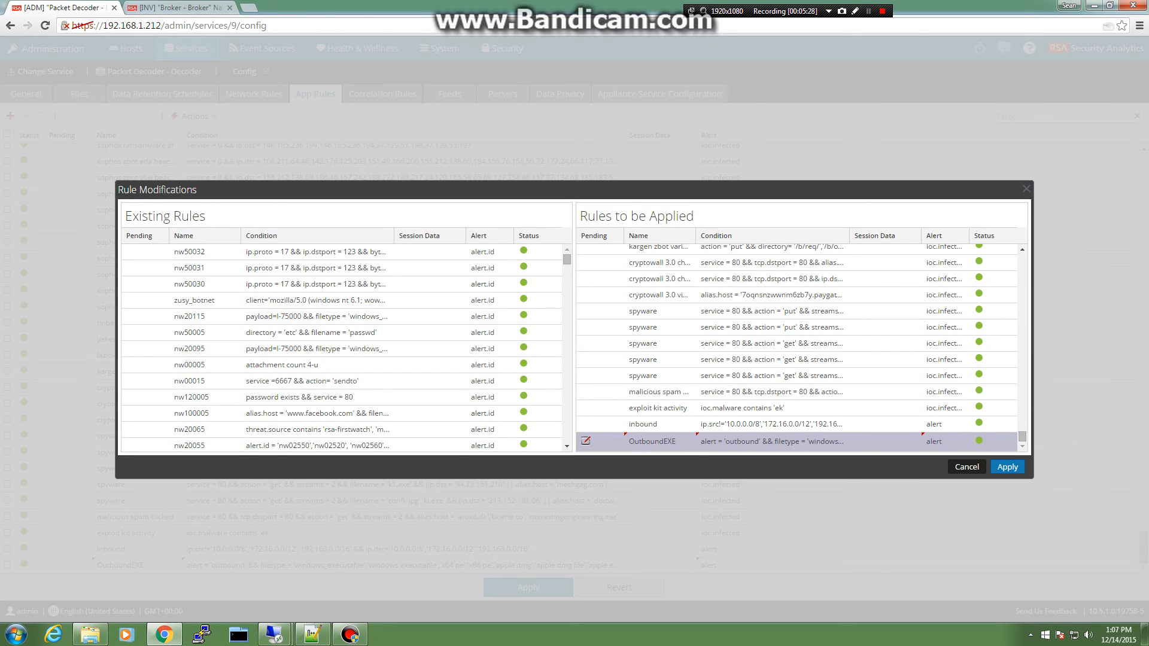
{"action": "left_click", "coordinate": [1008, 467]}
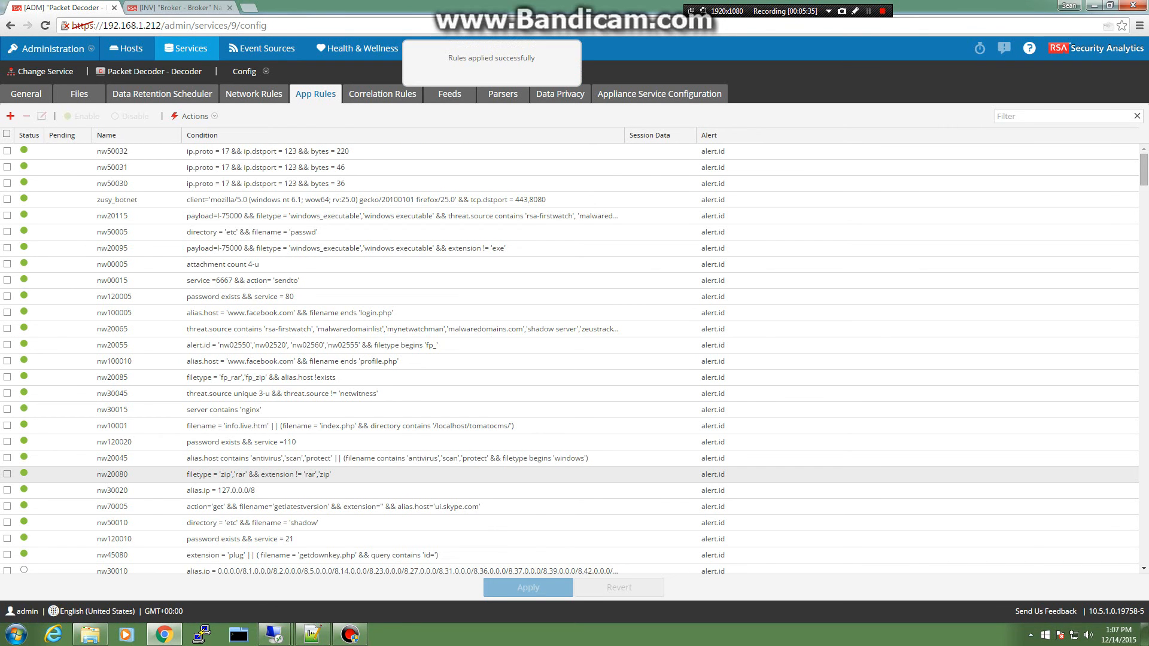
Select the OutboundEXE rule at the end of the application rules and view the options for pushing the selection.
{"action": "scroll", "coordinate": [418, 266], "scroll_direction": "down", "scroll_amount": 20}
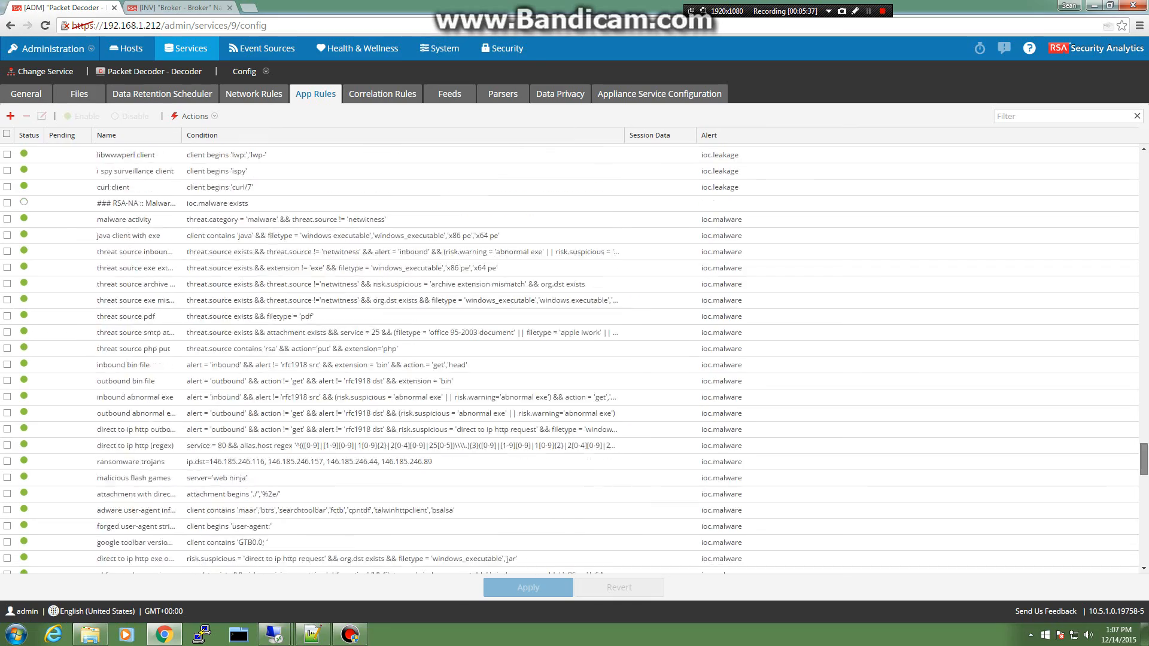
{"action": "scroll", "coordinate": [419, 267], "scroll_direction": "down", "scroll_amount": 10}
{"action": "left_click", "coordinate": [121, 565]}
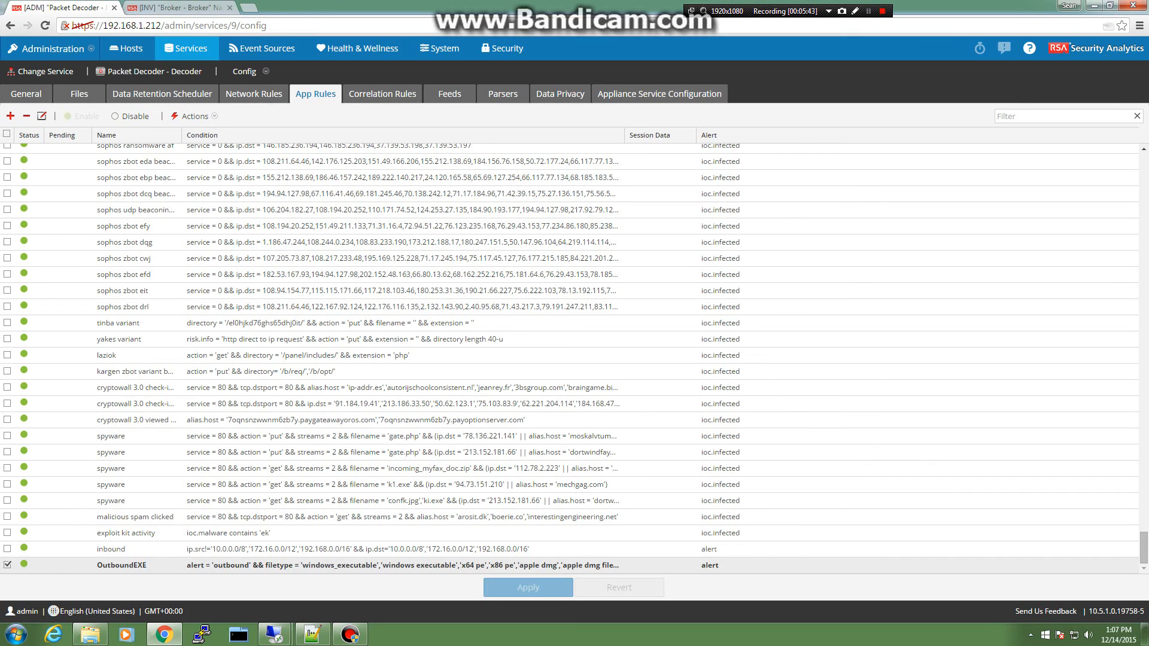
{"action": "left_click", "coordinate": [195, 116]}
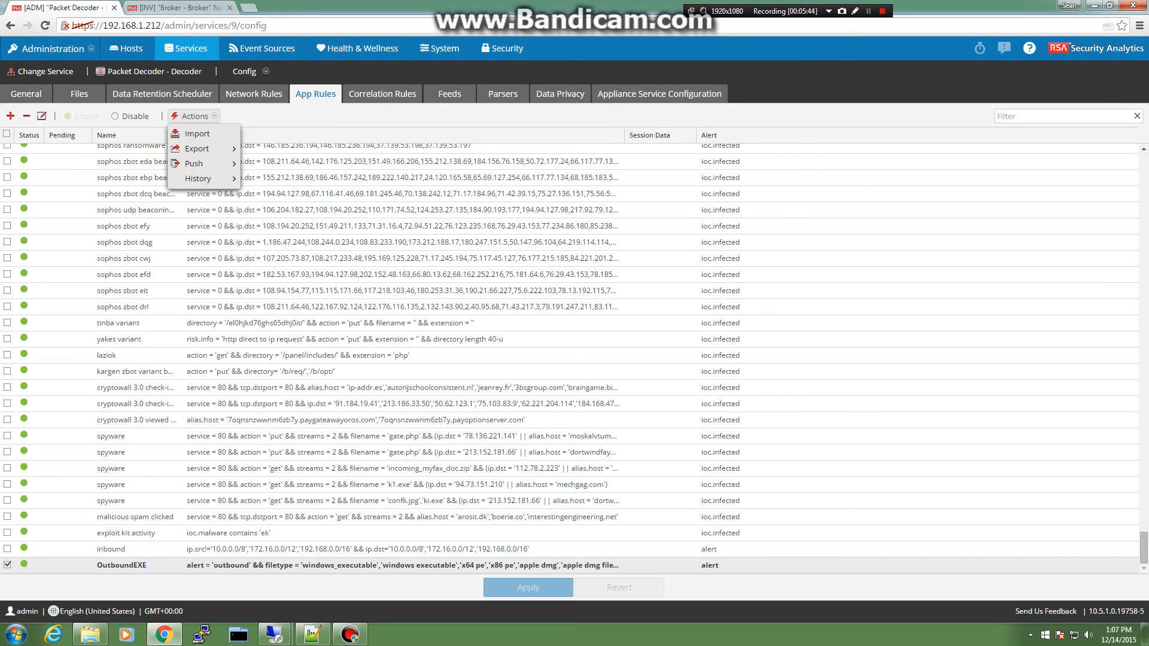
{"action": "mouse_move", "coordinate": [207, 149]}
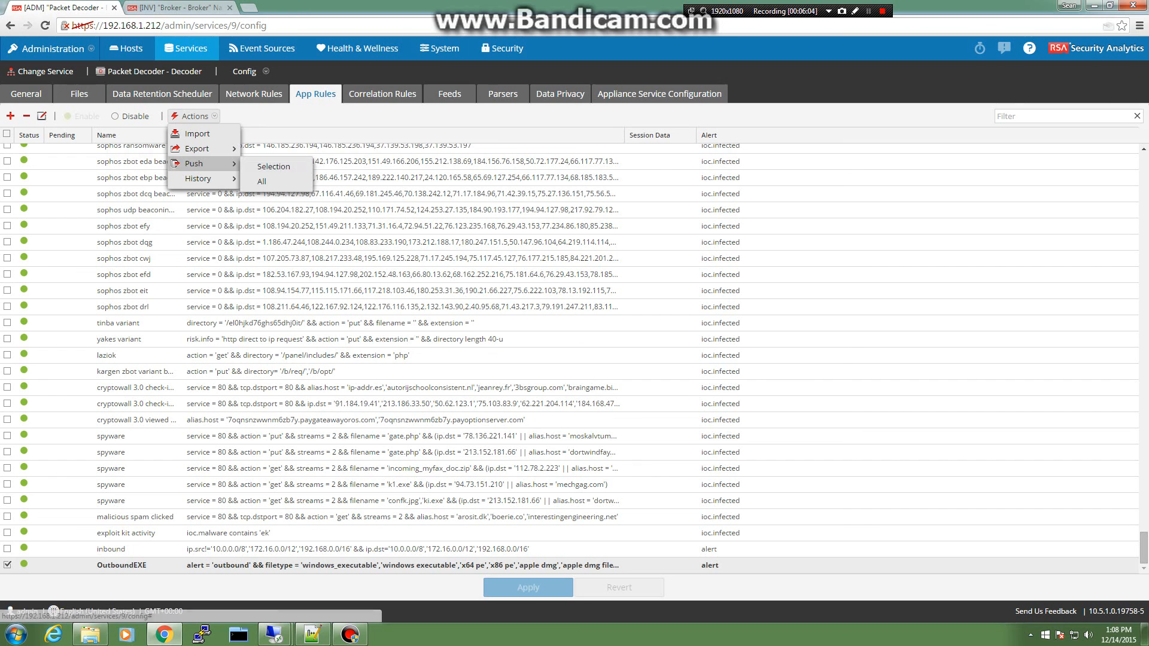
{"action": "left_click", "coordinate": [274, 166]}
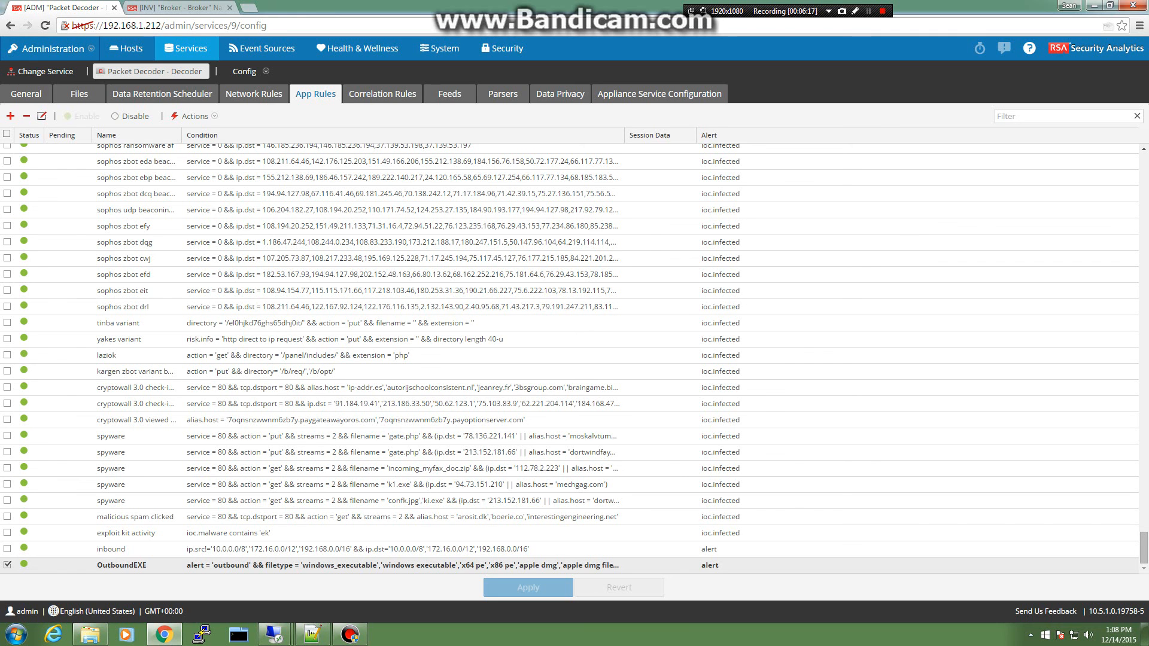
Switch to the Broker investigation and drill into the sessions with the outbound exe alert.
{"action": "key", "text": "ctrl+Tab"}
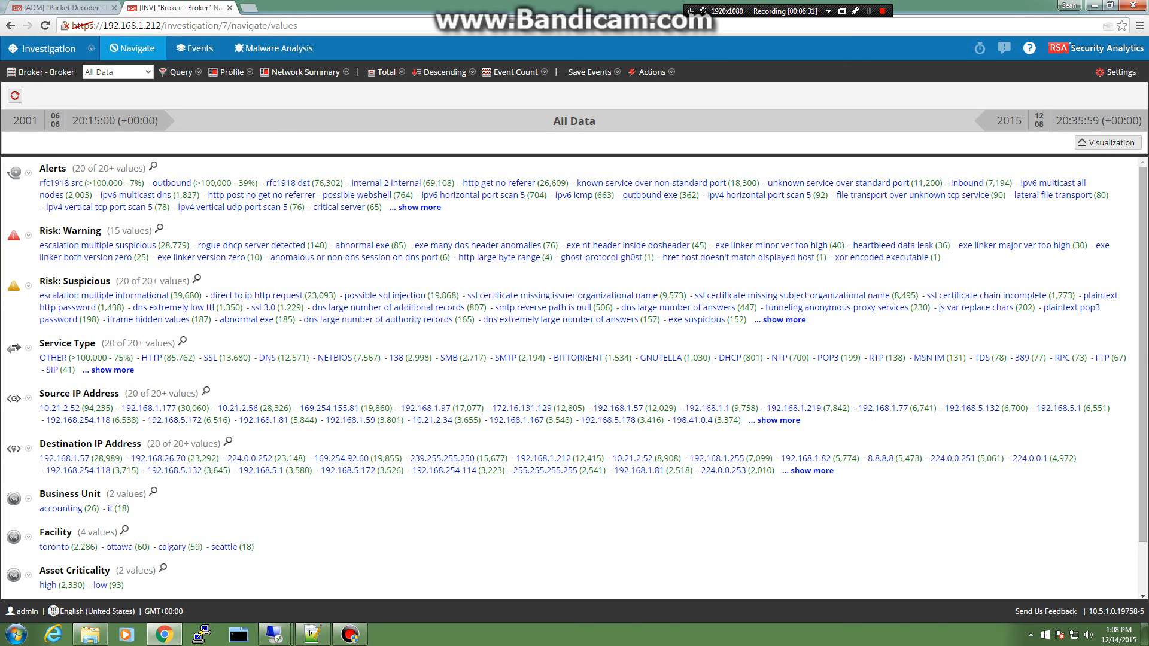
{"action": "left_click", "coordinate": [650, 195]}
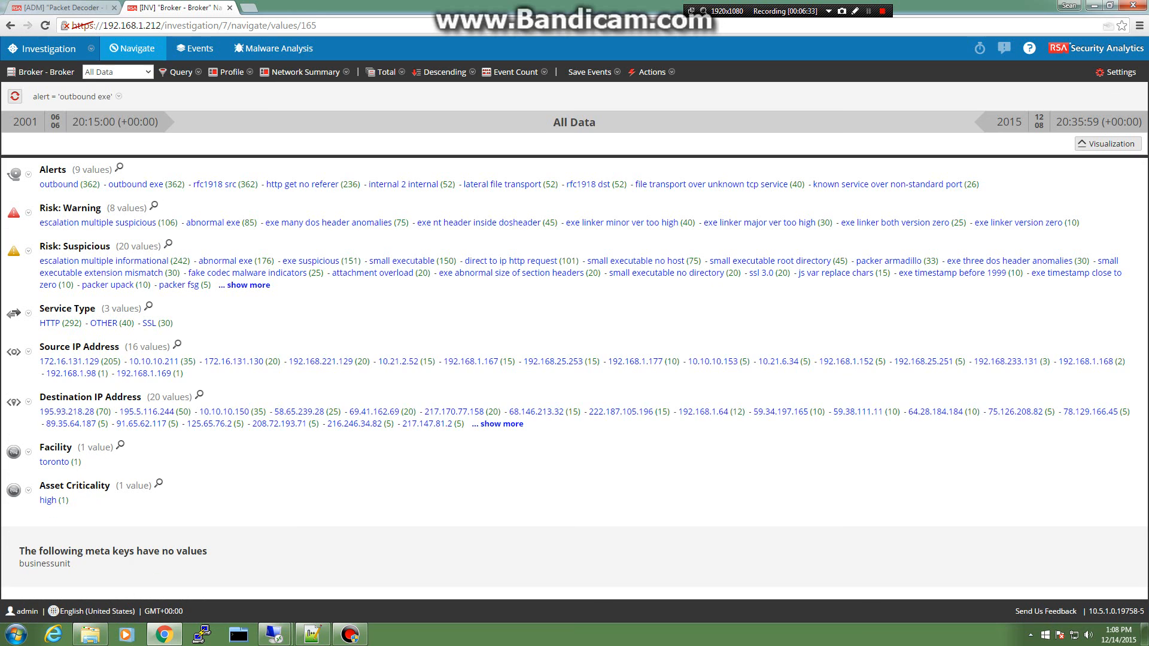